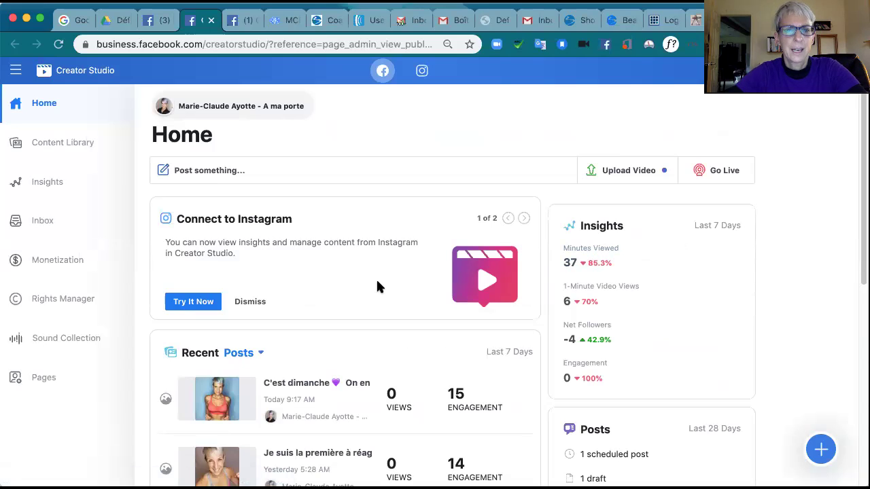
- Switch to the Instagram side and review the published posts in its content library
left_click(422, 72)
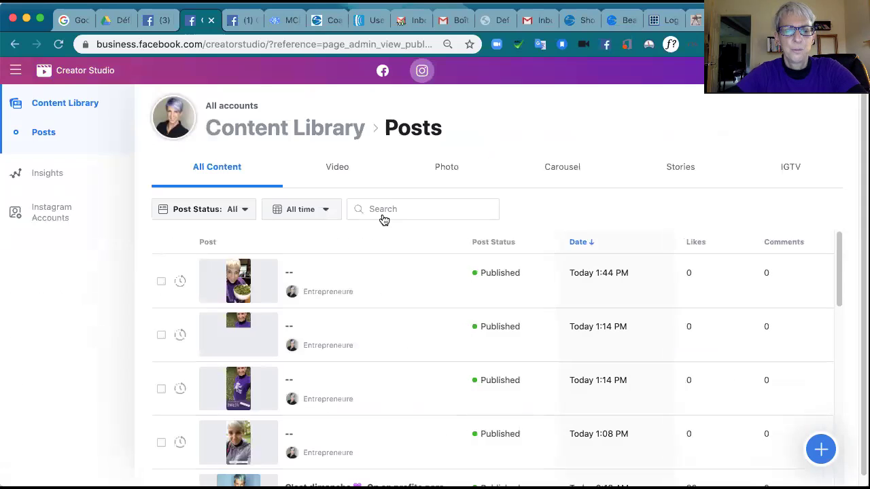
scroll(369, 280, "down", 2)
scroll(369, 280, "up", 1)
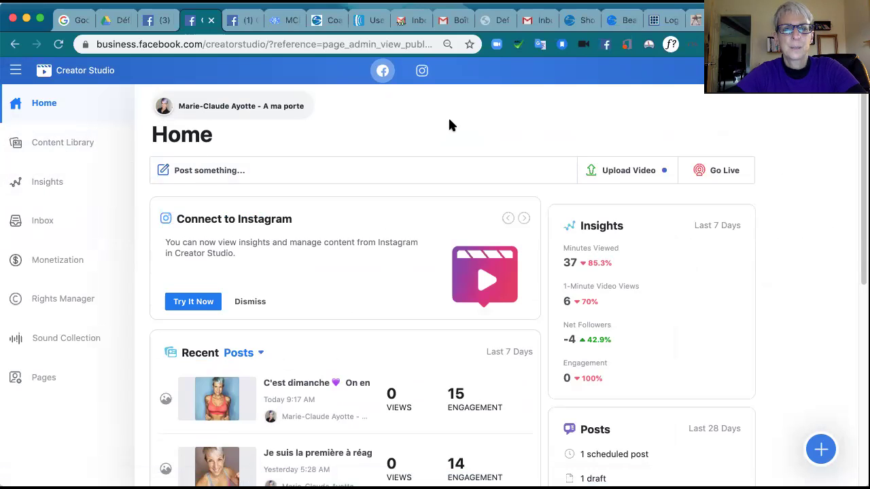
- Create a new Facebook post with the text "Joingnez-vous à moi pour un défi gratuit."
left_click(243, 173)
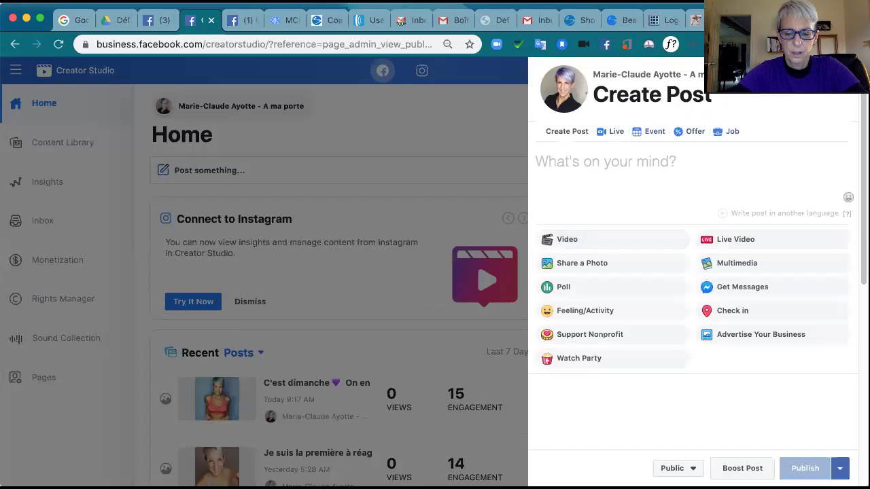
type("Joingne")
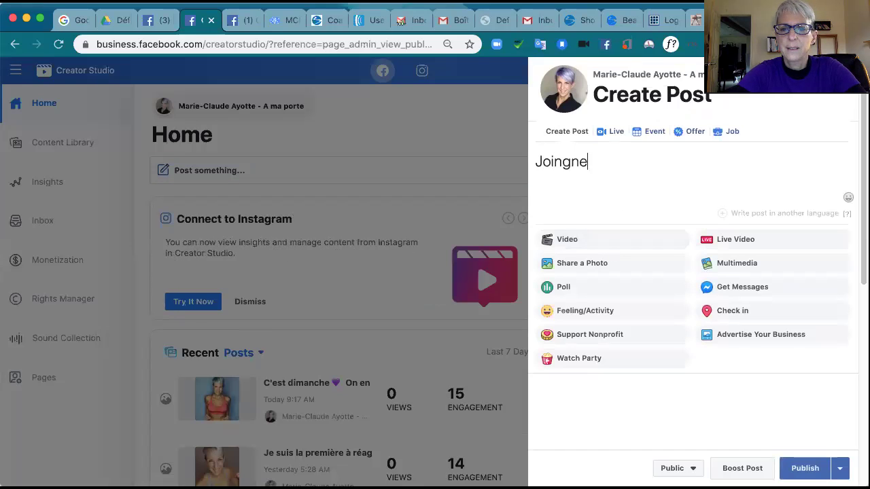
type("z-ou")
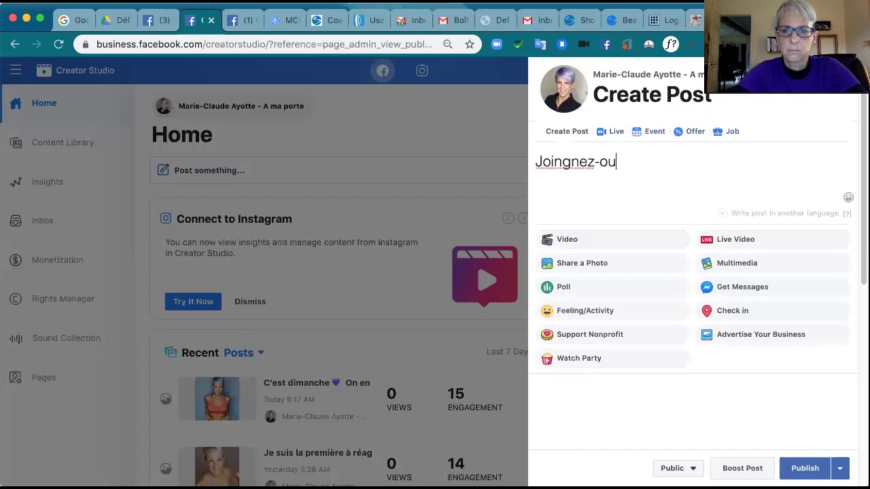
key("BackSpace")
key("BackSpace")
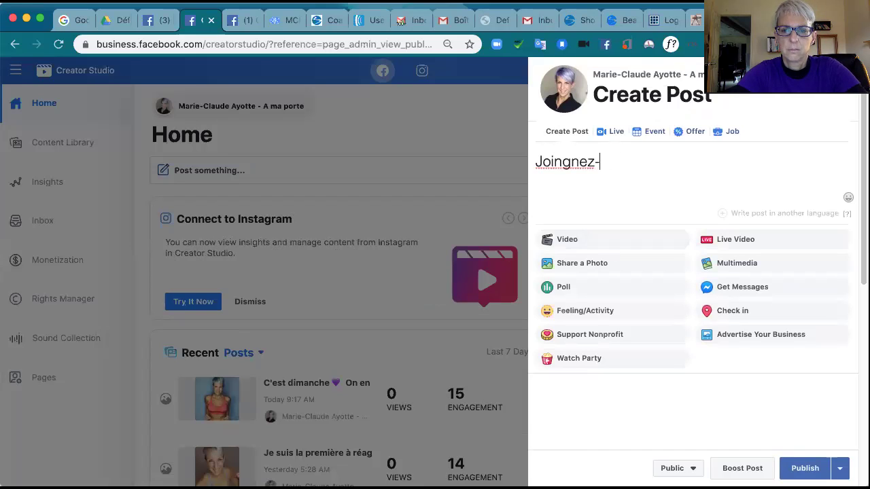
type("voua")
key("BackSpace")
type("s ")
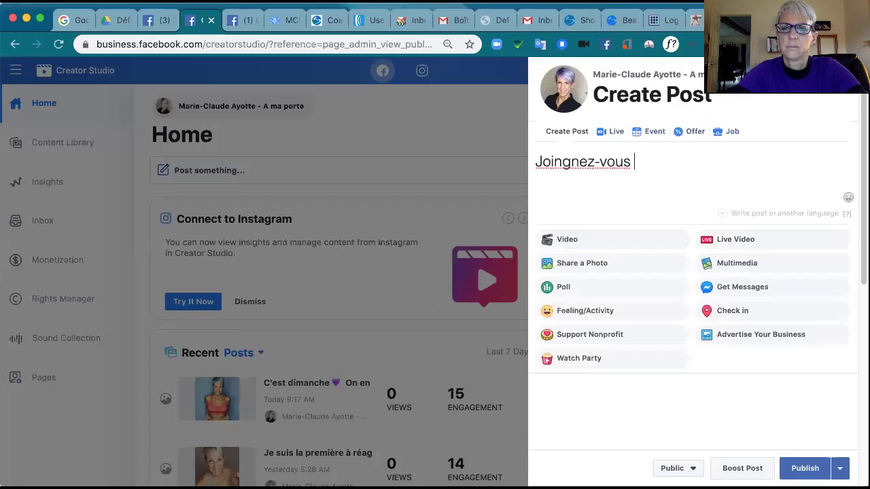
type("à moi pour lu")
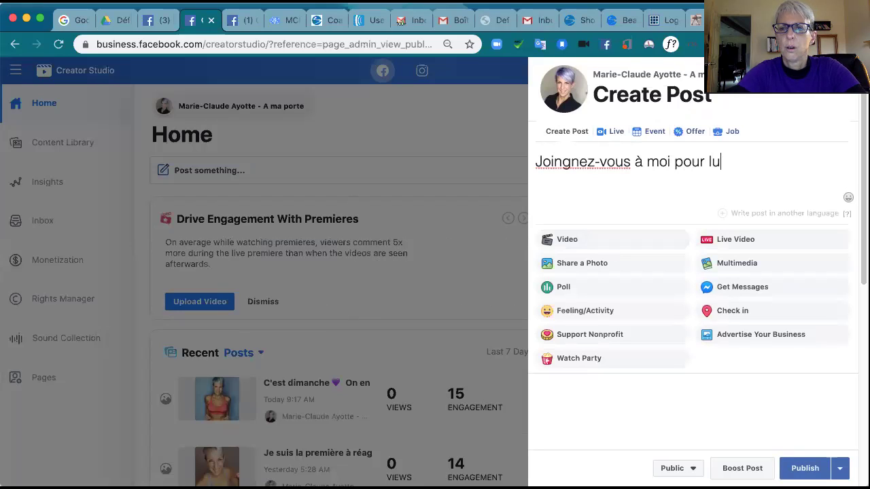
key("BackSpace")
key("BackSpace")
type("un défi gratuit.")
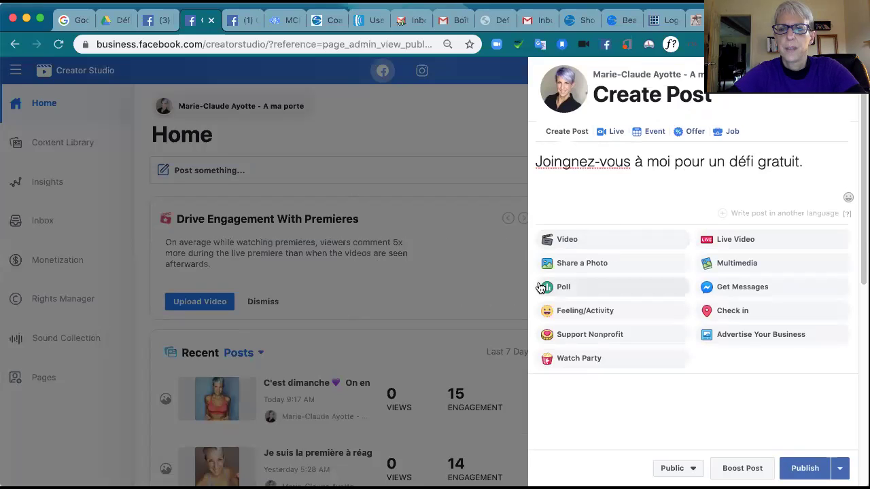
- Start adding a photo to the post and browse Google Drive to A ma Porte > Business > Défi de Groupe > Défi Gratuit
left_click(594, 263)
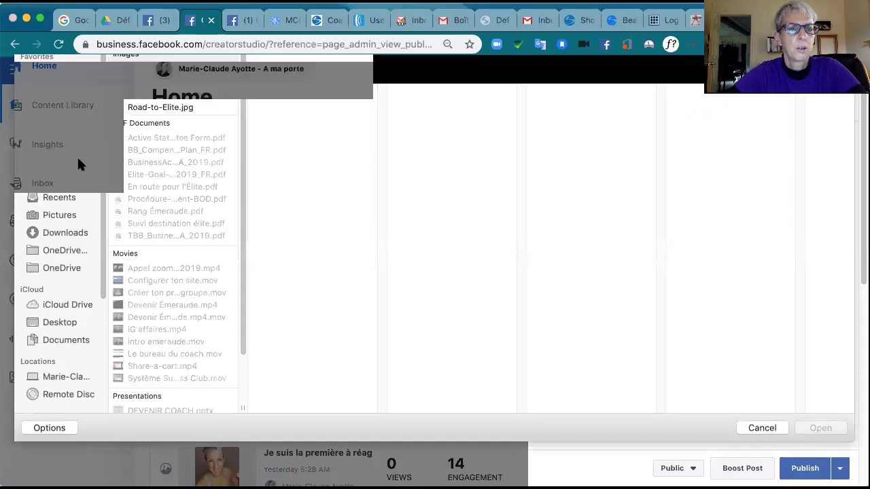
left_click(55, 162)
left_click(155, 109)
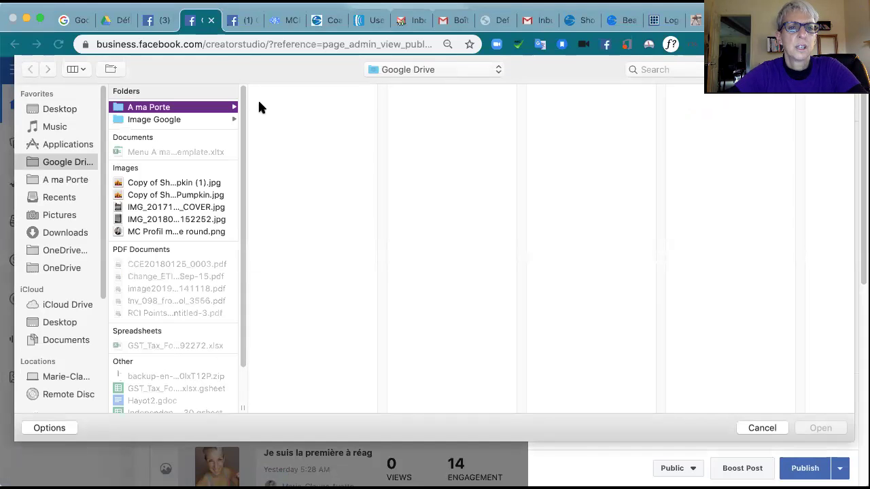
left_click(297, 119)
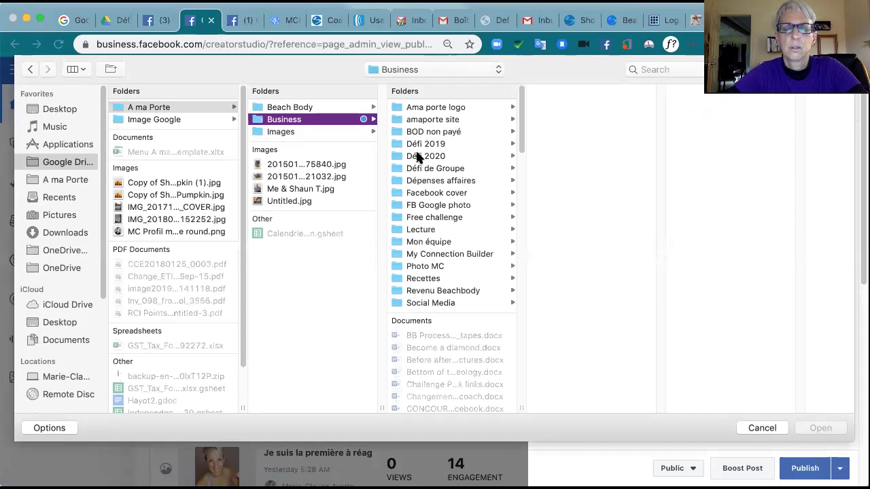
left_click(424, 169)
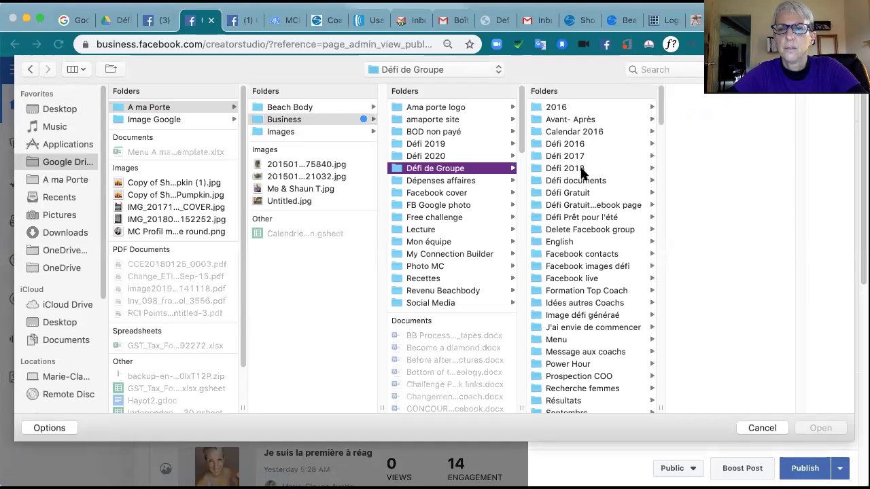
left_click(586, 194)
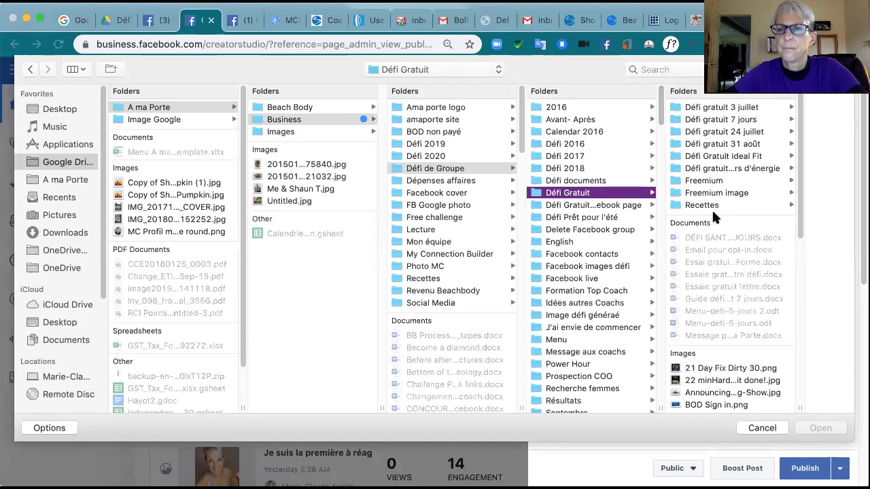
- Attach "Défi gratuit je profite de mes vacances!.png" from the Défi juillet folder inside Défi gratuit 7 jours
scroll(728, 176, "up", 1)
left_click(734, 143)
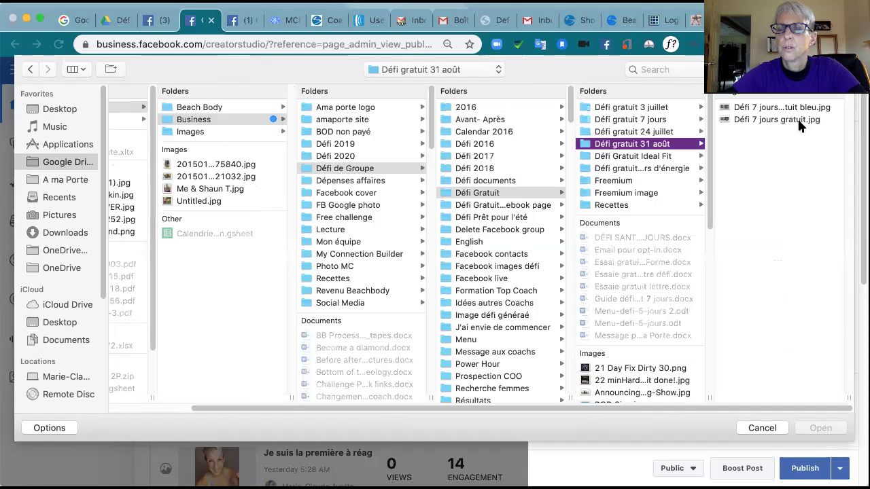
left_click(663, 120)
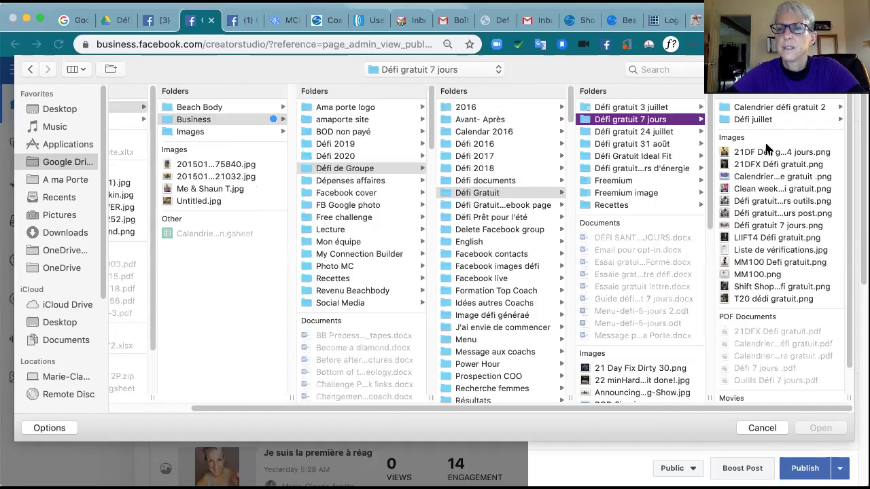
left_click(789, 119)
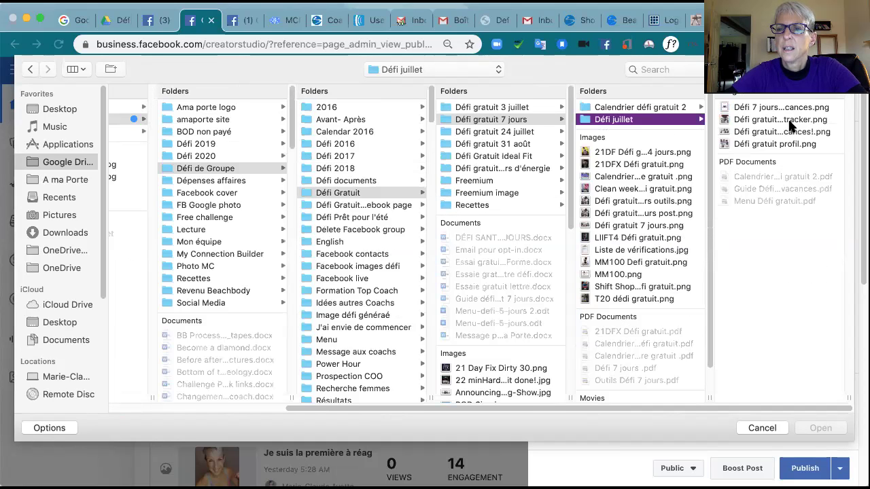
left_click(778, 132)
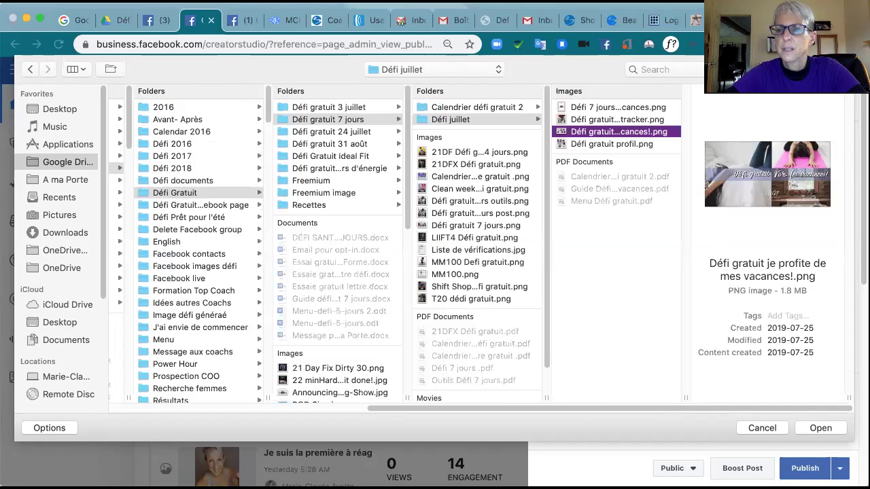
left_click(817, 427)
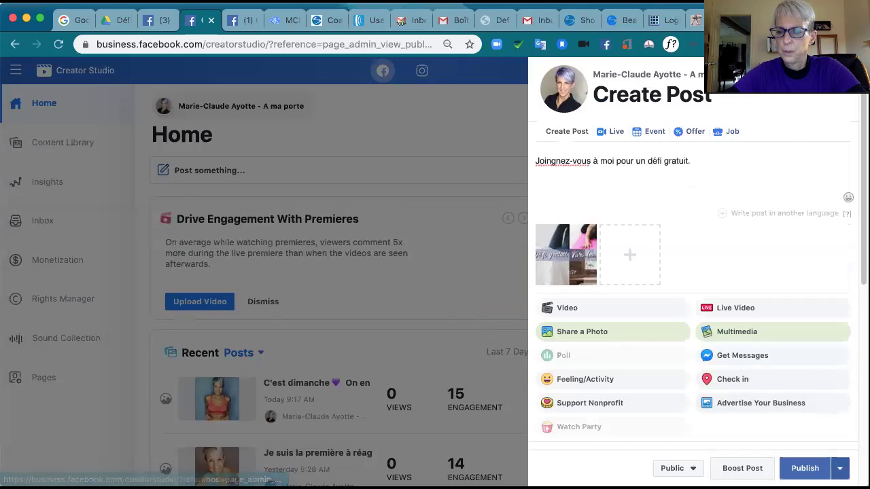
- Schedule the post for publication on 10/7/2019 at 6:00 AM
left_click(840, 468)
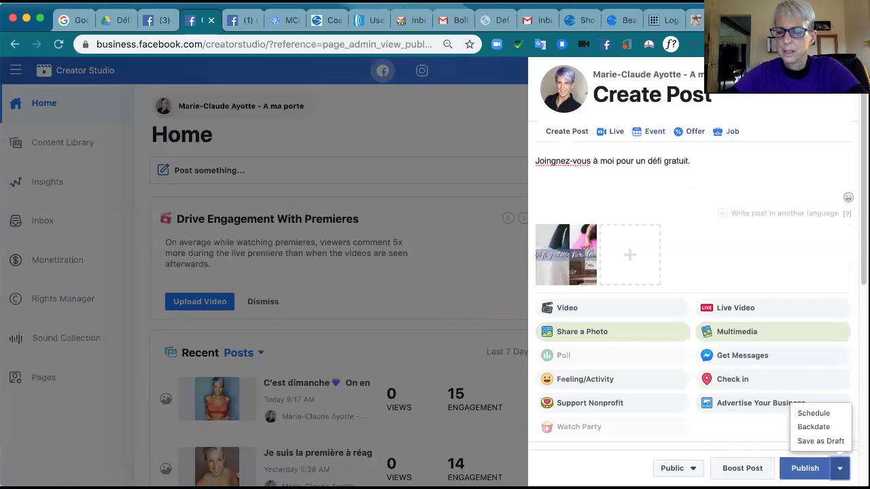
left_click(823, 412)
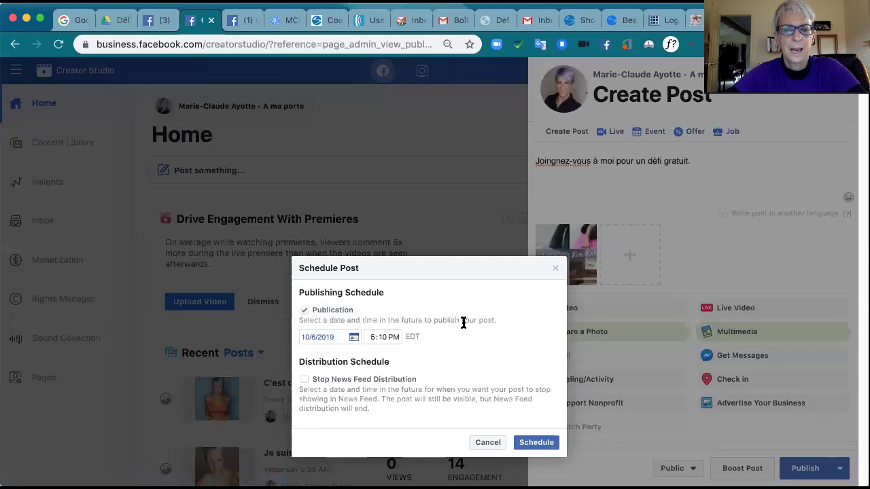
left_click(354, 337)
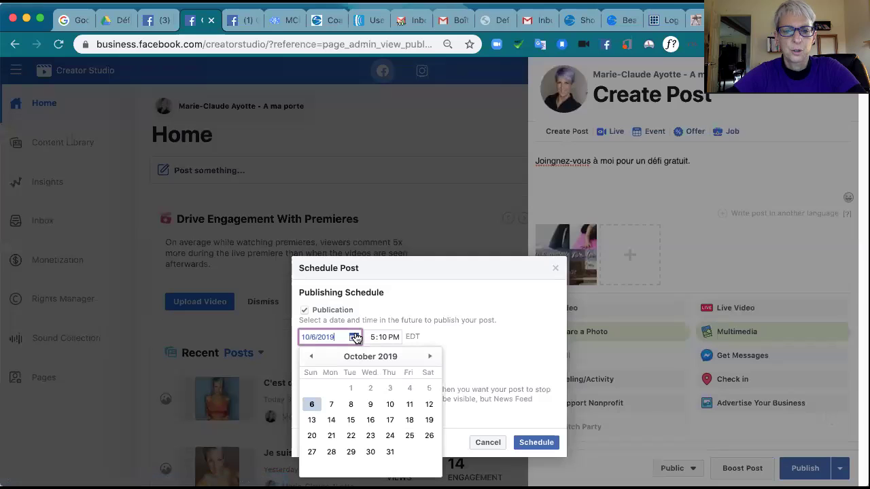
left_click(331, 404)
left_click(373, 337)
key("Up")
left_click(382, 338)
type("00a")
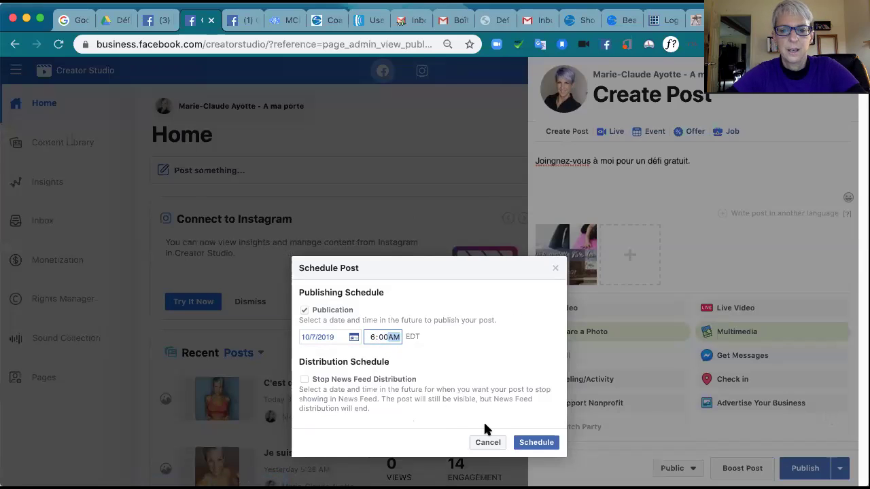
left_click(540, 445)
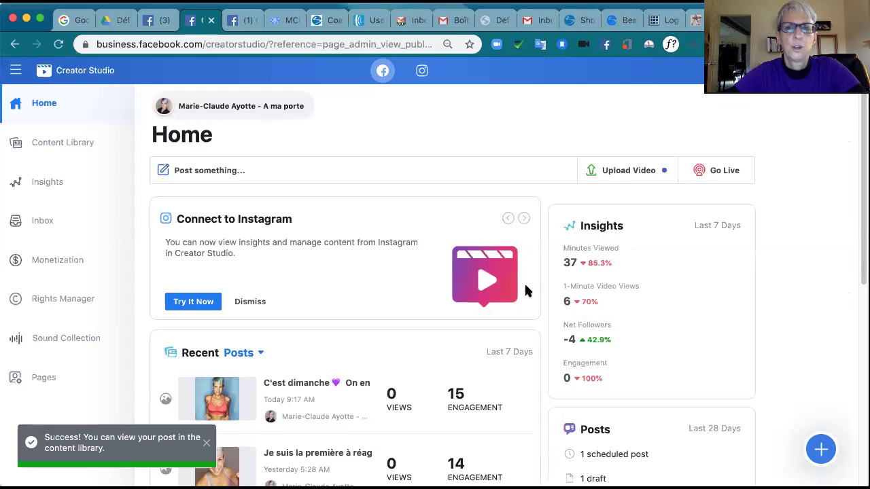
- Check the scheduled posts in the Facebook content library, refreshing the list to include the new post
scroll(533, 225, "down", 1)
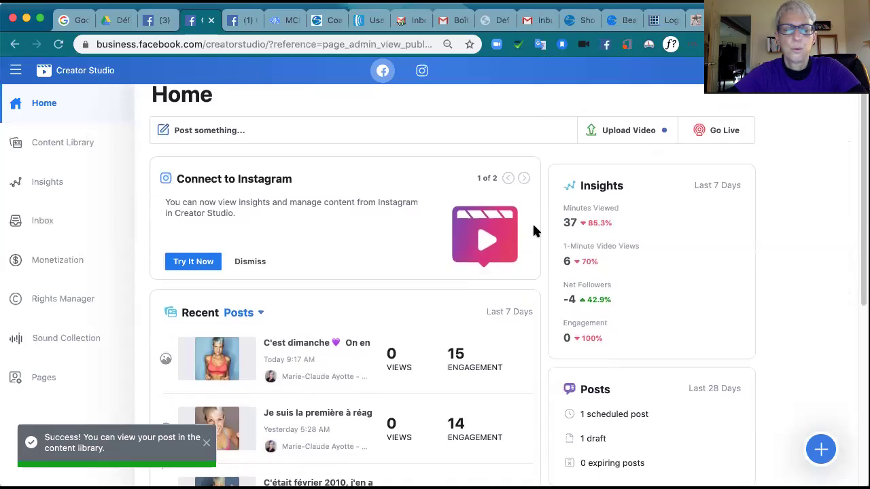
scroll(532, 231, "up", 1)
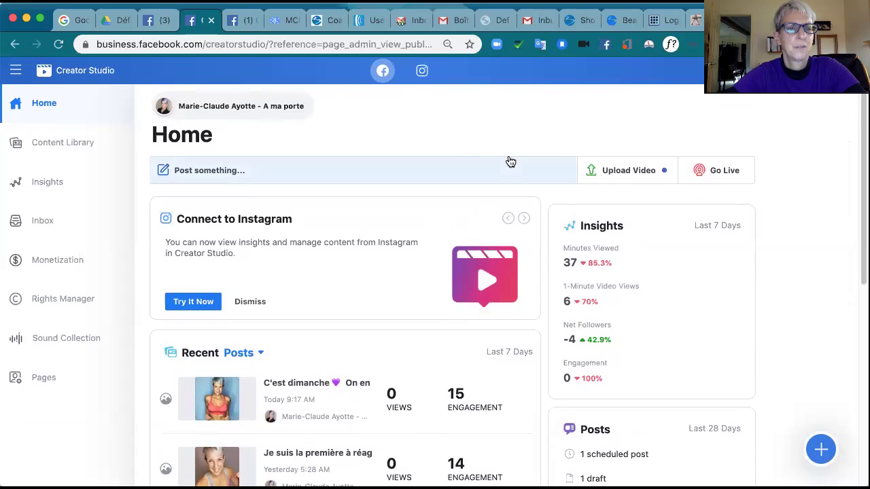
left_click(52, 148)
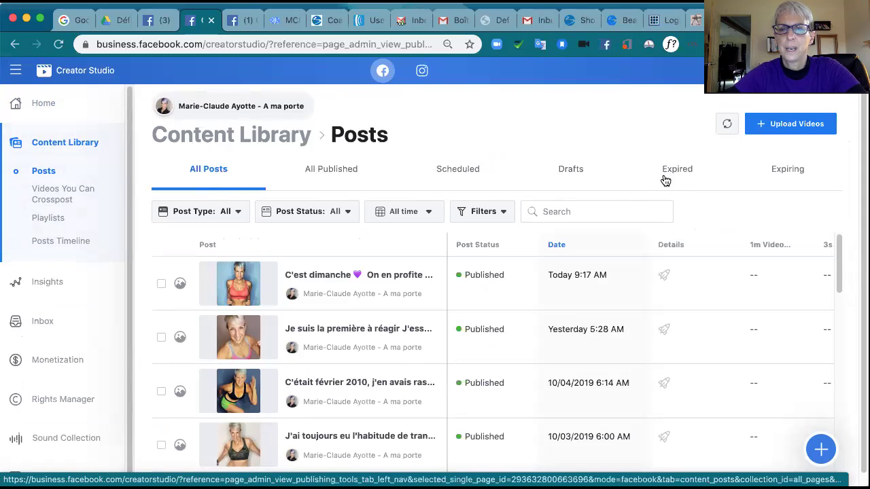
left_click(466, 171)
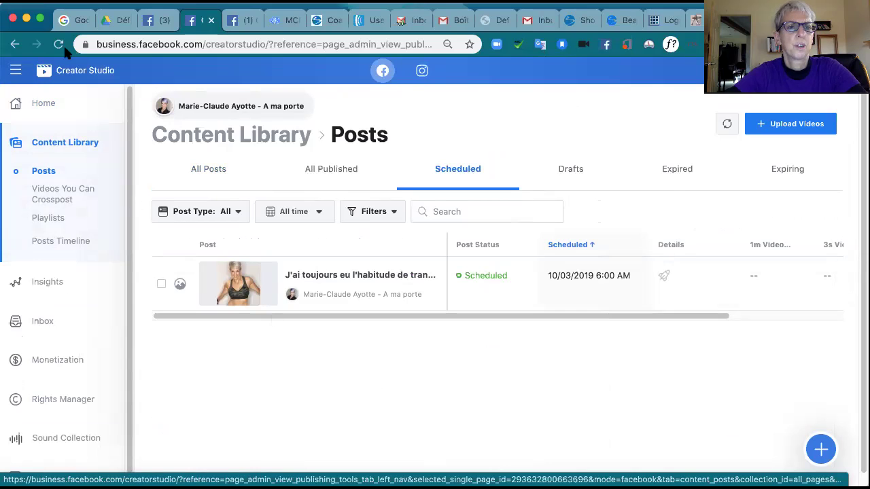
left_click(129, 135)
left_click(543, 183)
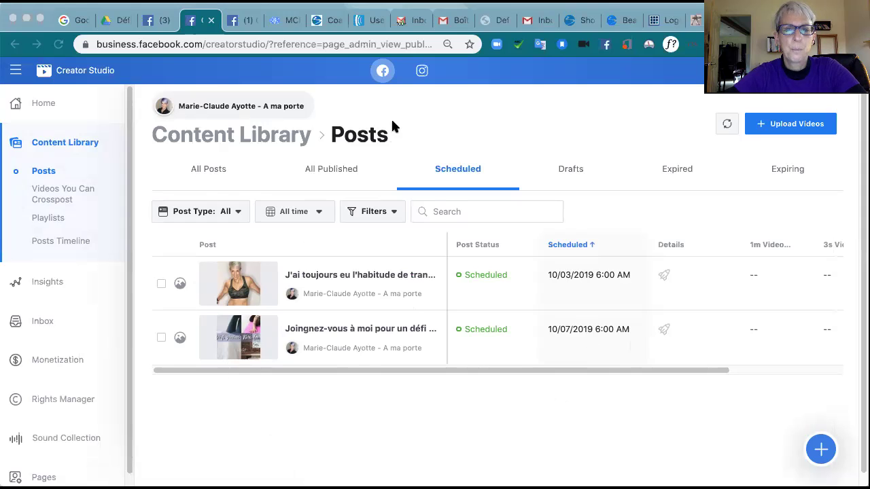
- Show the posts in the Instagram content library
left_click(422, 75)
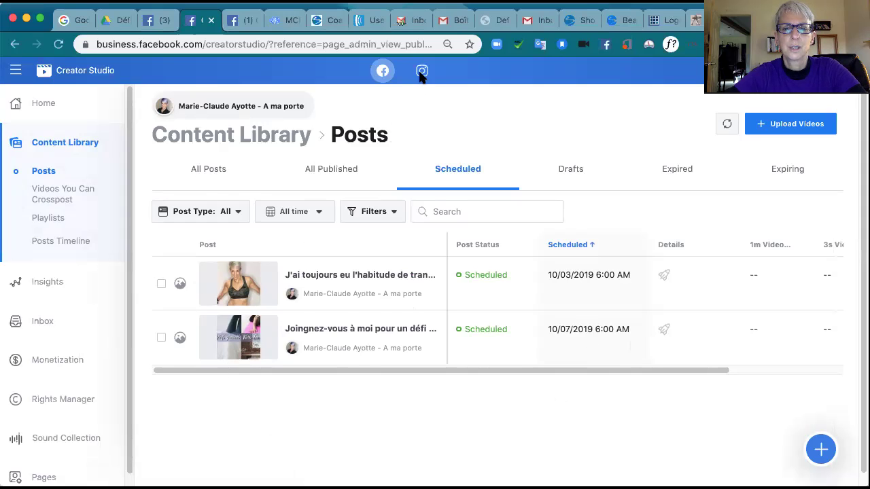
left_click(420, 77)
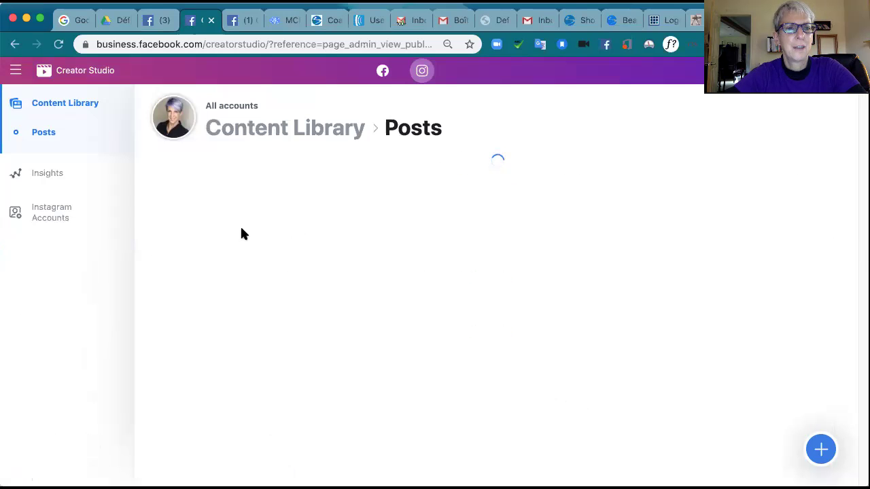
left_click(39, 138)
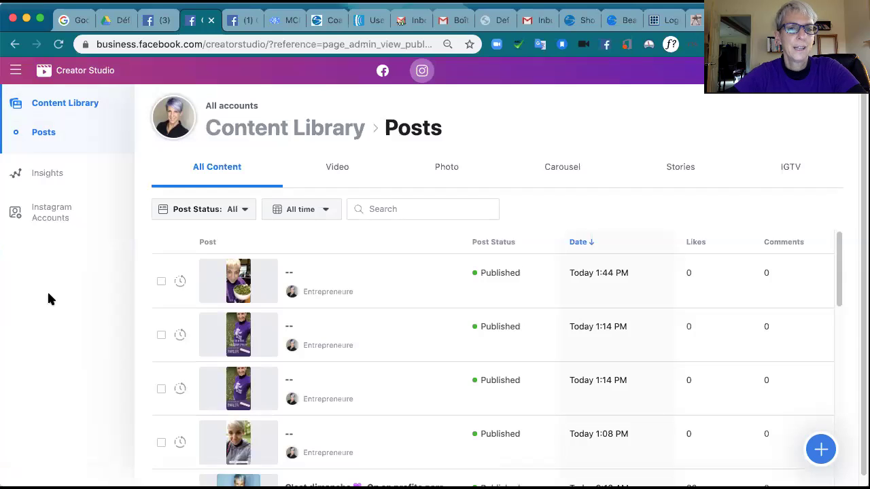
- View the connected Instagram account's profile from the accounts list and return to the Facebook home page of Creator Studio
left_click(45, 216)
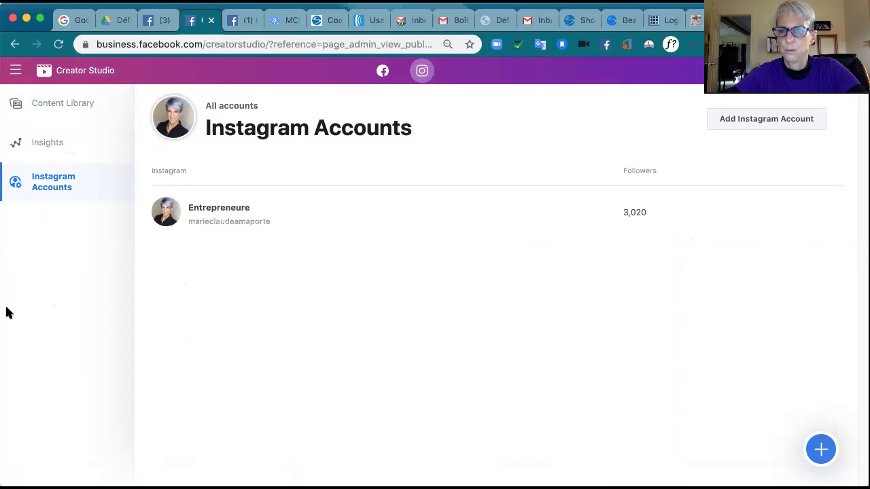
left_click(215, 210)
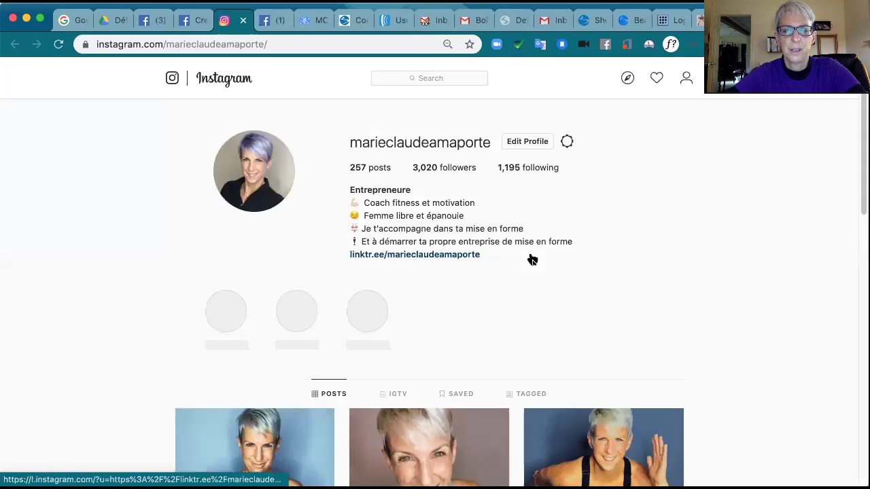
left_click(194, 20)
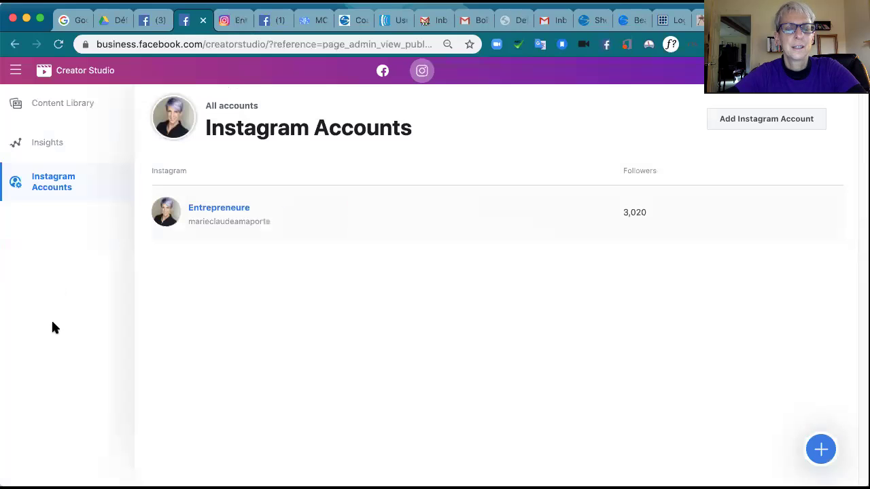
left_click(383, 75)
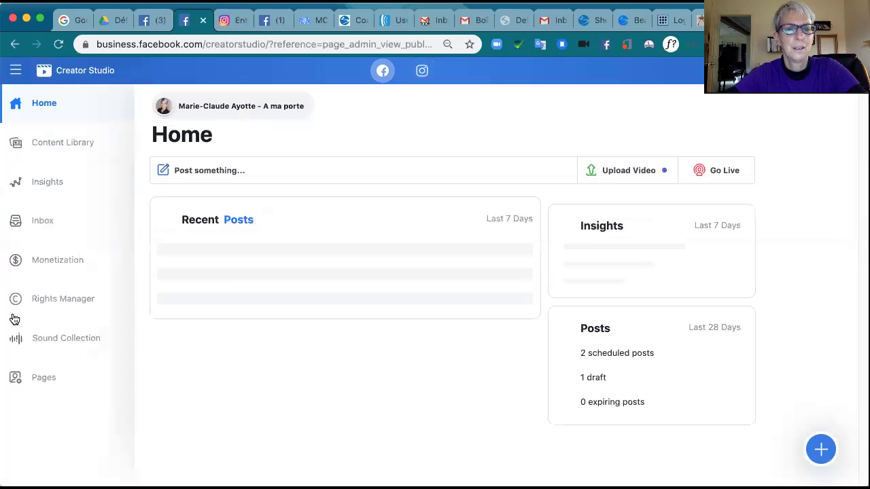